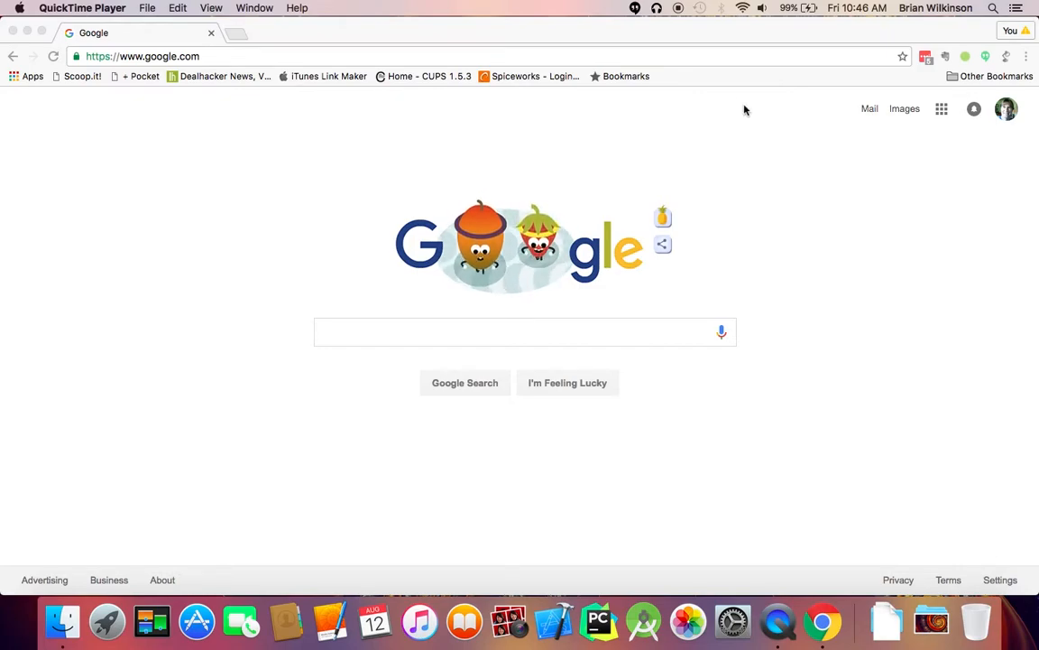
Step: Open the draw.io website in the browser
click(687, 63)
text(dr)
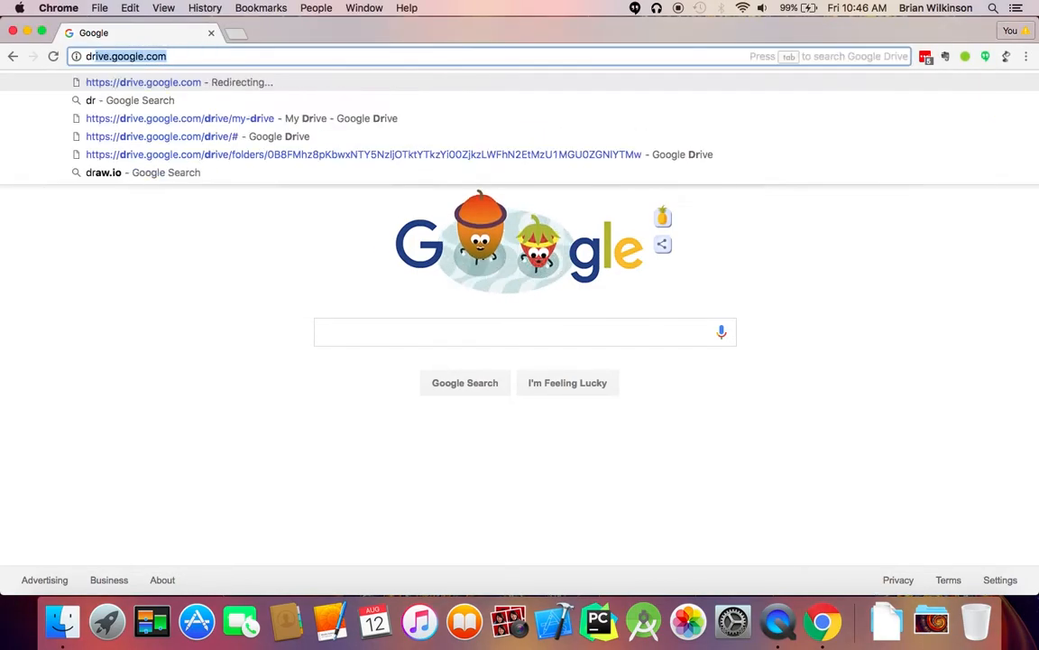
text(aw.io)
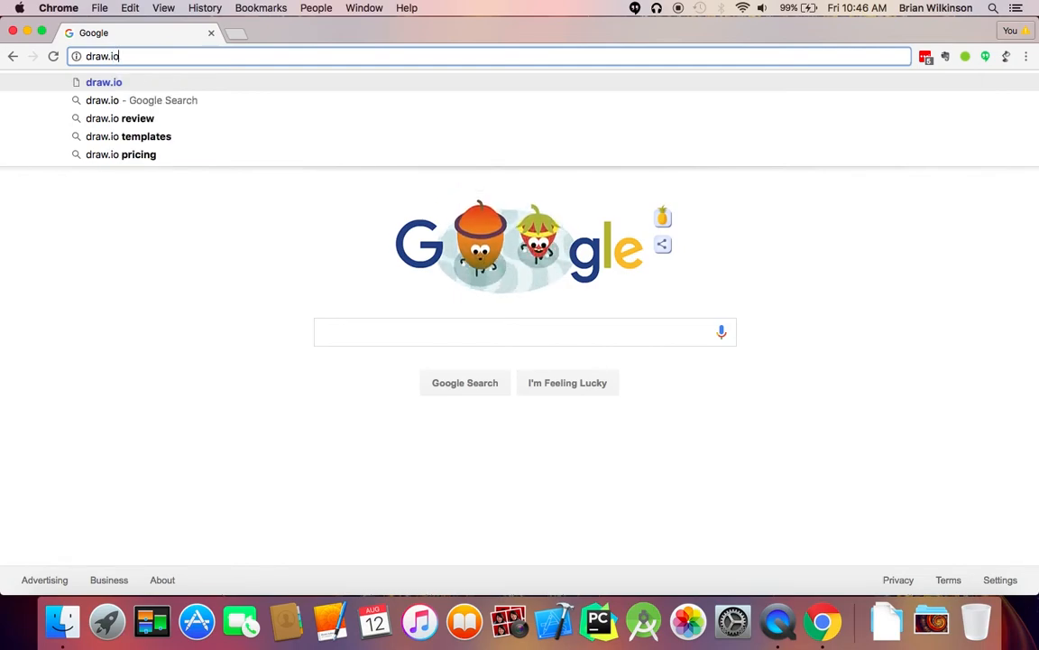
key(Return)
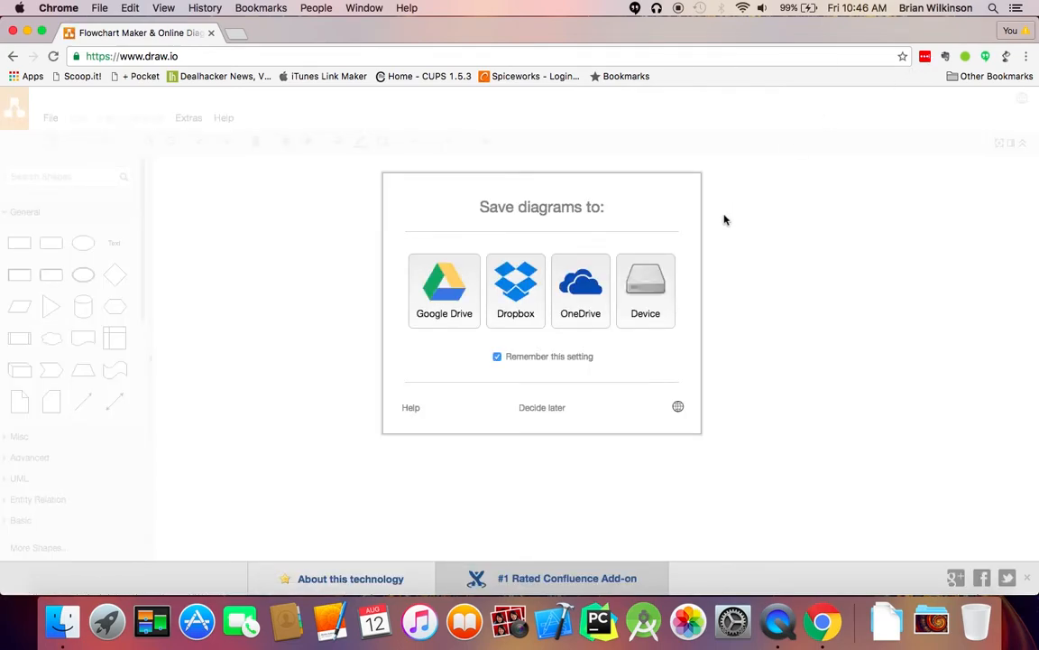
Step: Choose Google Drive as the storage location for diagrams and authorize draw.io to access the Drive account
click(453, 307)
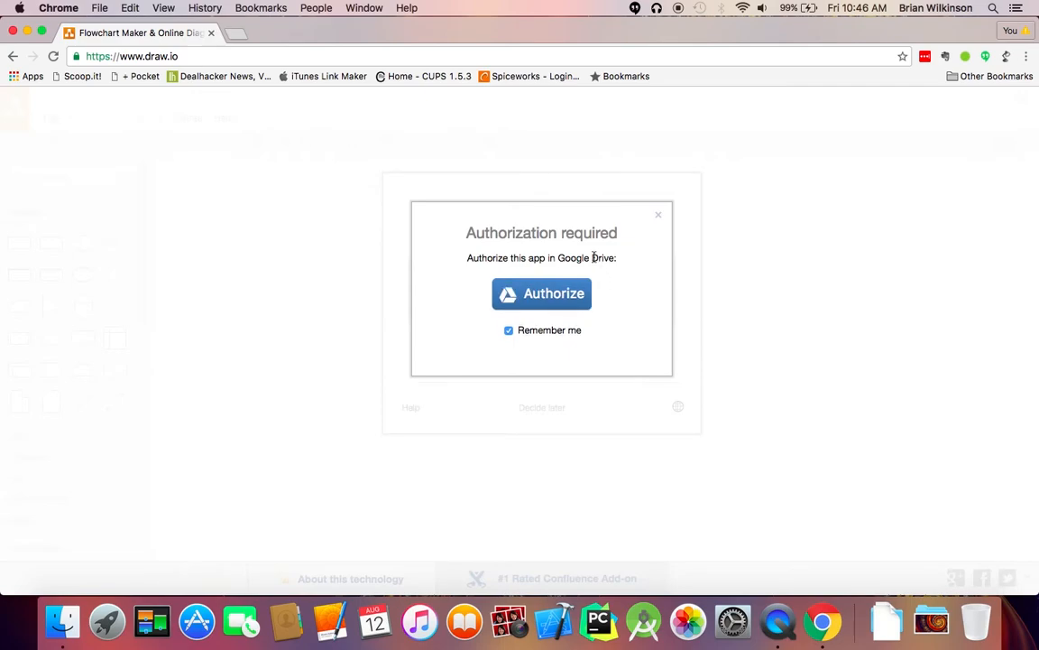
click(548, 301)
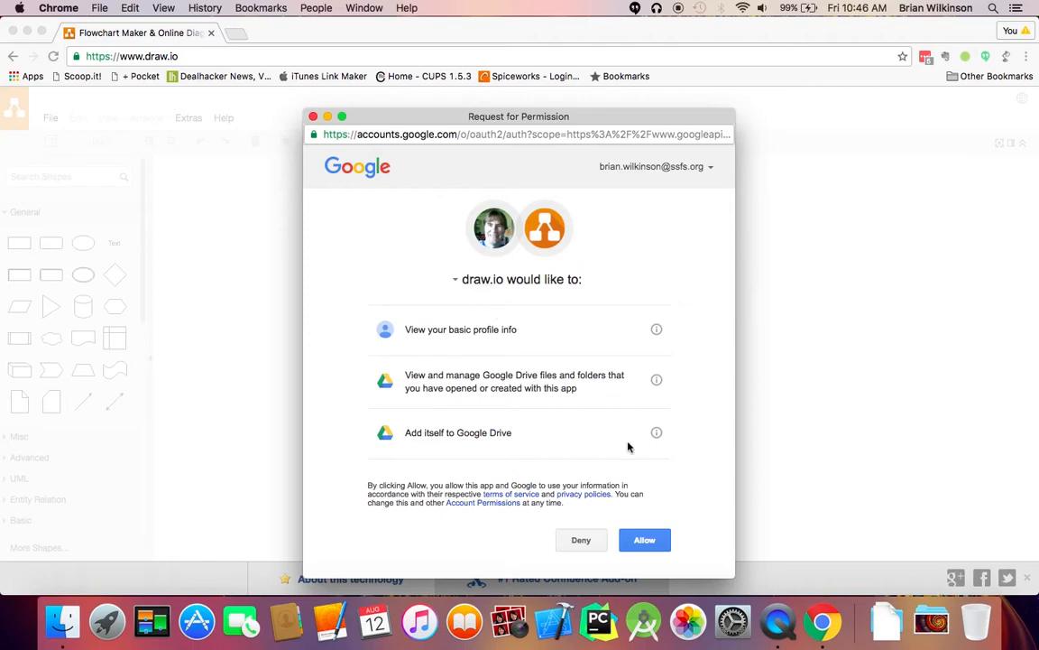
click(644, 540)
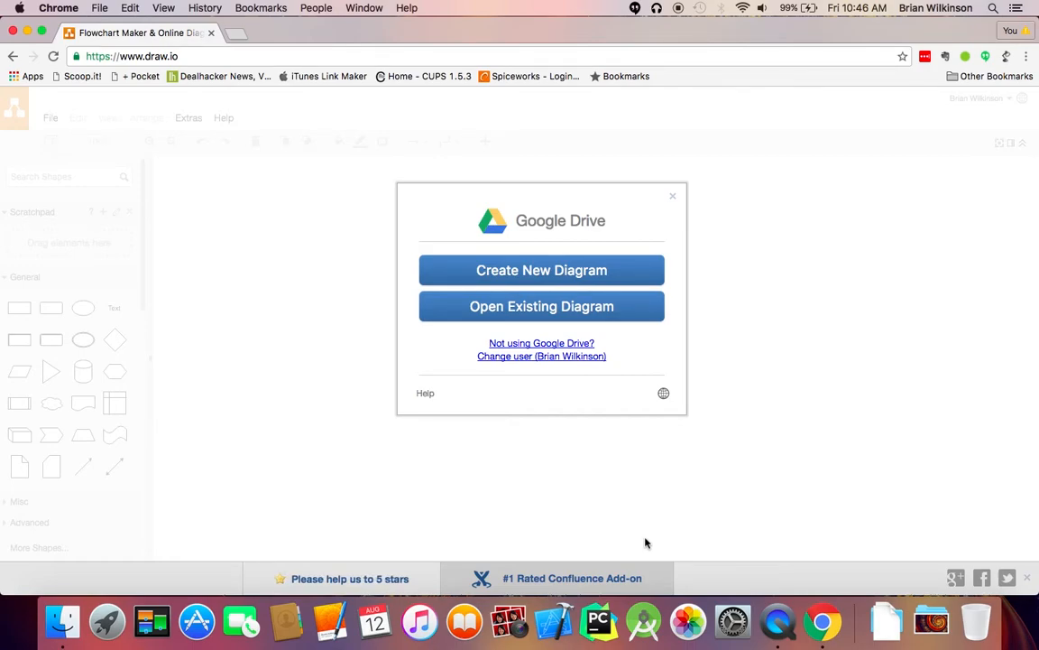
Step: Create a new blank diagram in Google Drive named "Drive a Car.html"
click(562, 279)
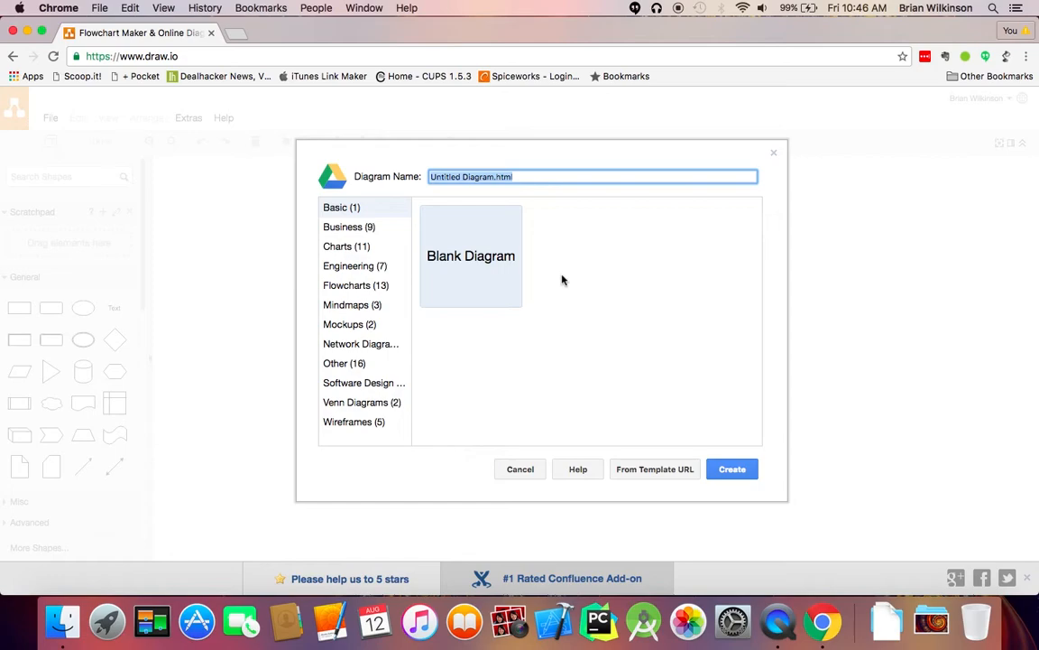
key(Left)
key(shift+alt+Right)
text(Drive a)
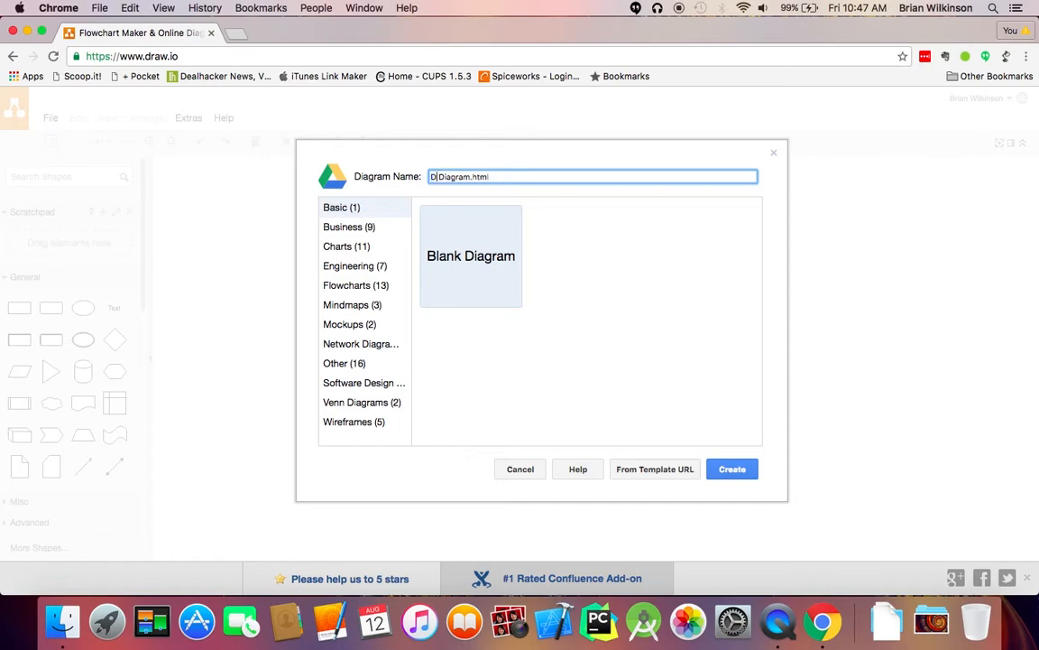
text( Car)
key(Delete)
key(Delete)
key(Delete)
key(Delete)
key(Delete)
key(Delete)
key(Delete)
key(Delete)
text(.)
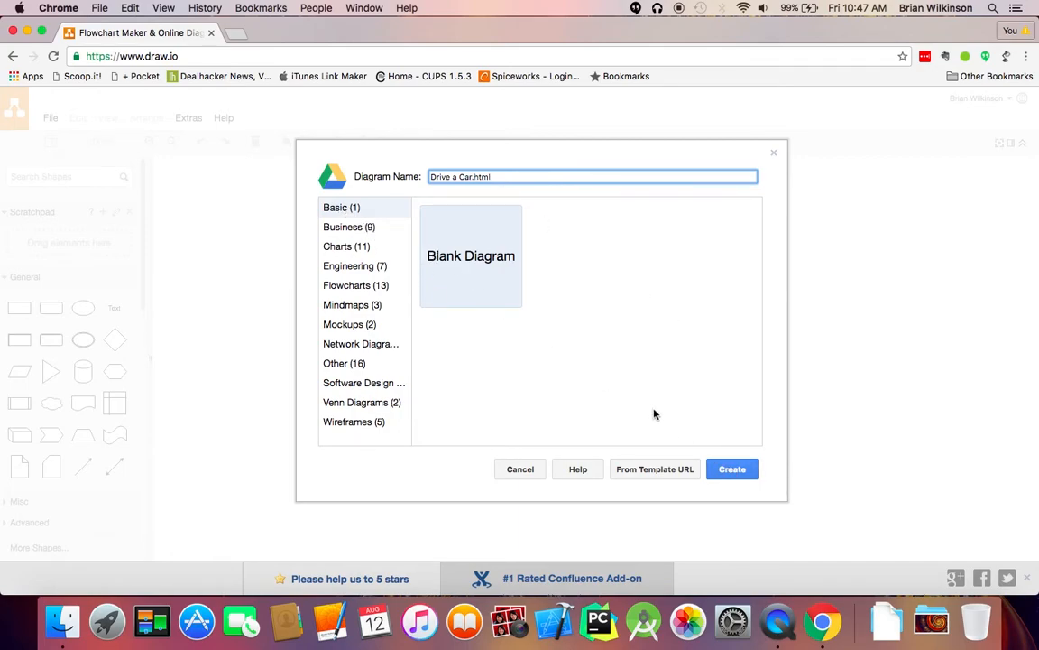
click(731, 471)
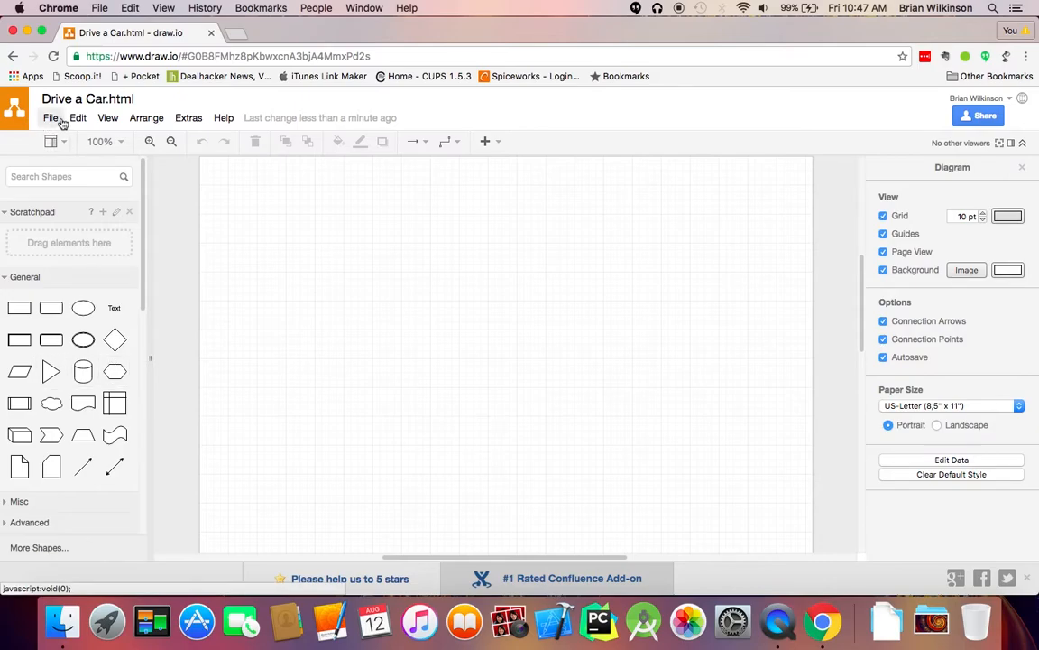
Step: Look through the shapes in the Arrows library and collapse it again
scroll(46, 355, down, 1)
scroll(46, 355, down, 10)
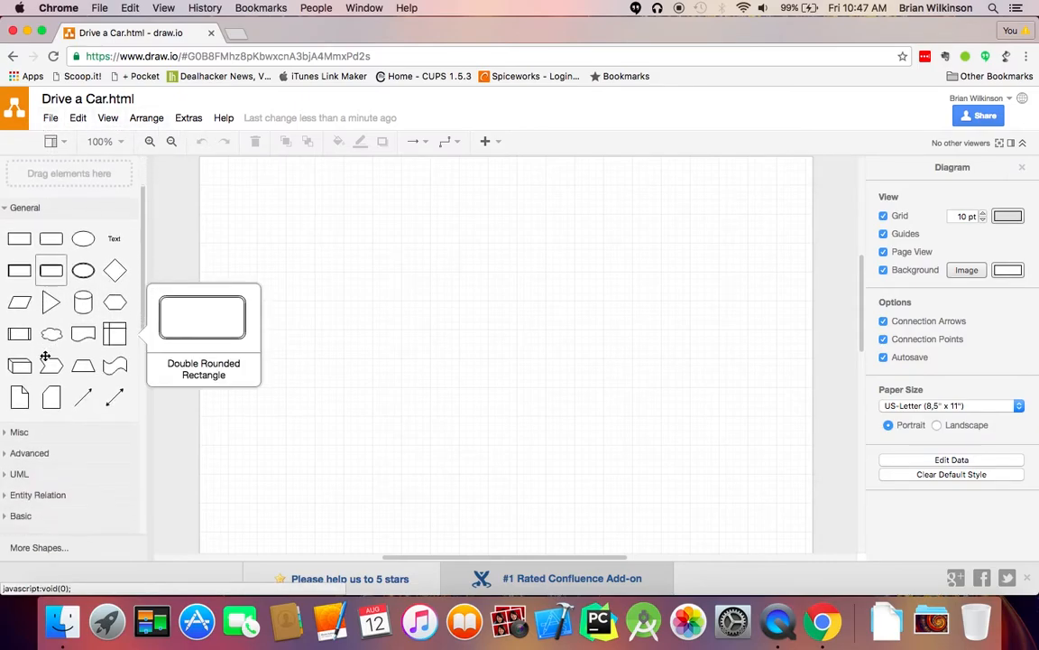
scroll(45, 359, down, 5)
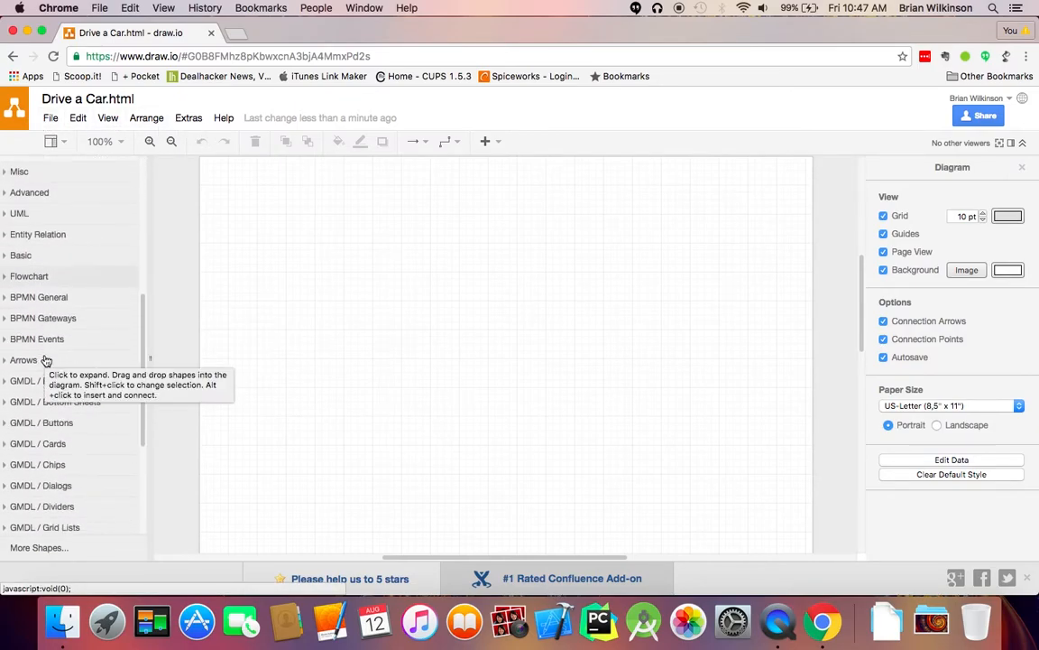
click(7, 308)
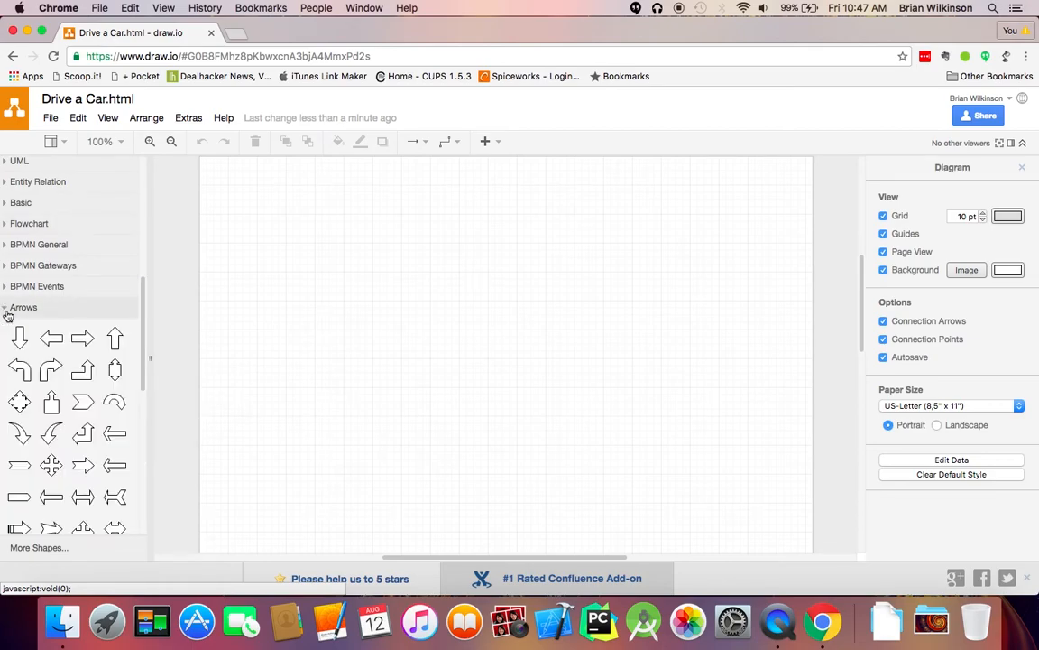
scroll(18, 271, down, 4)
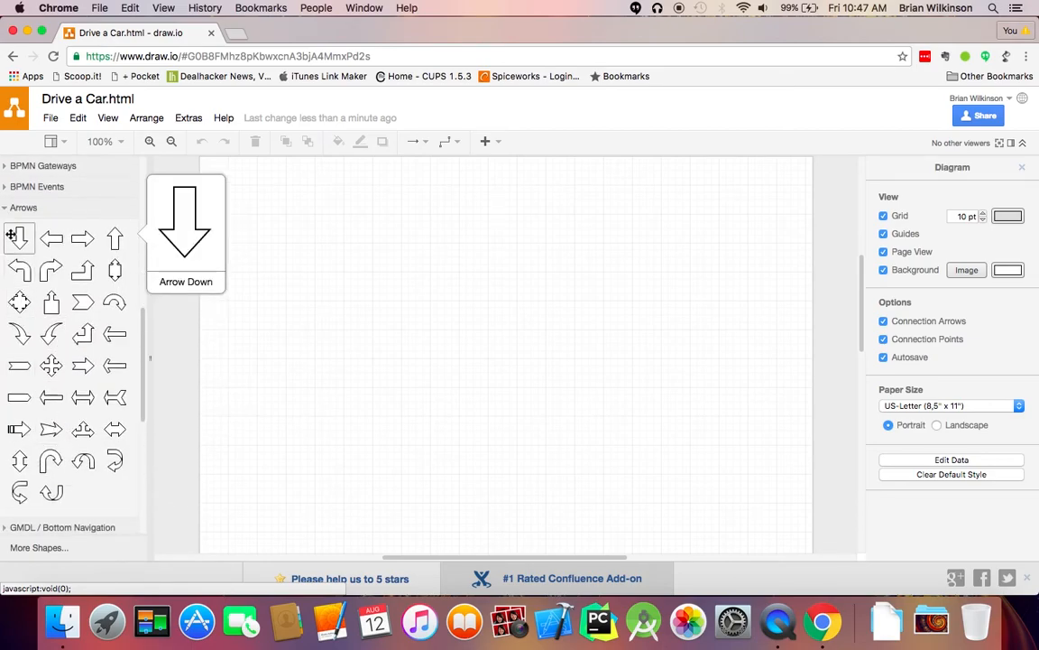
click(4, 215)
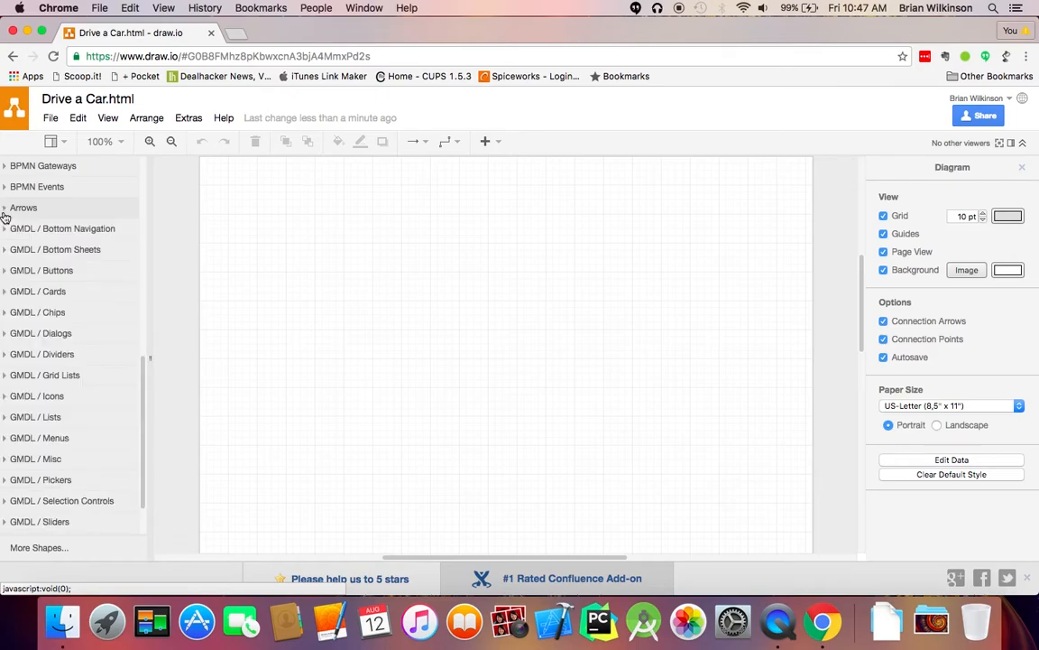
Step: Collapse the General shape library and expand the Flowchart library to show all its shapes
scroll(81, 384, up, 3)
scroll(81, 384, up, 2)
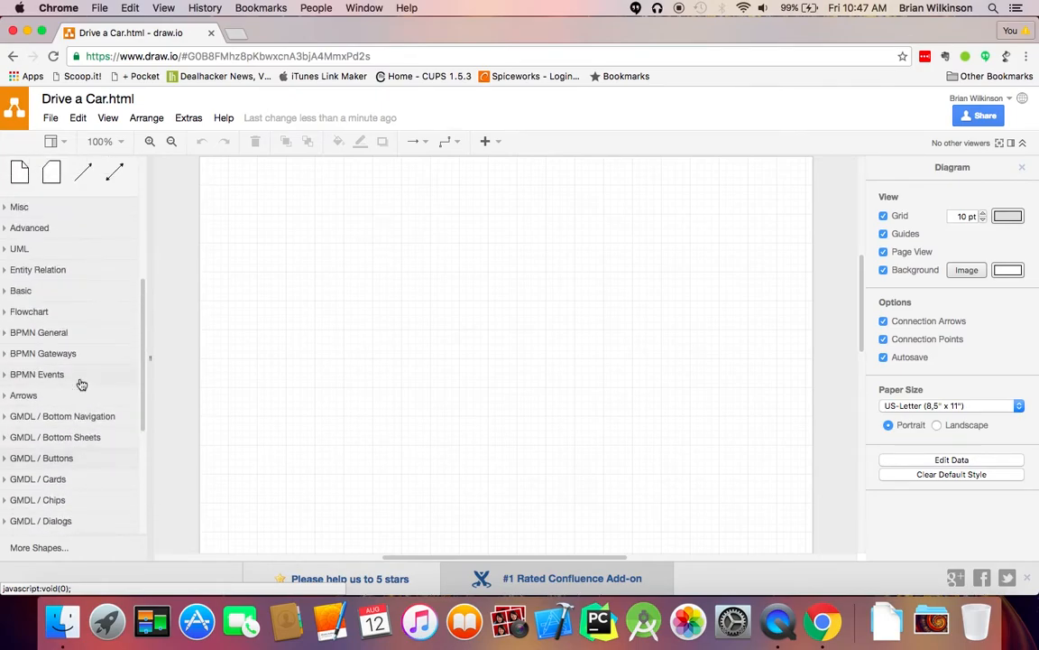
scroll(23, 320, up, 5)
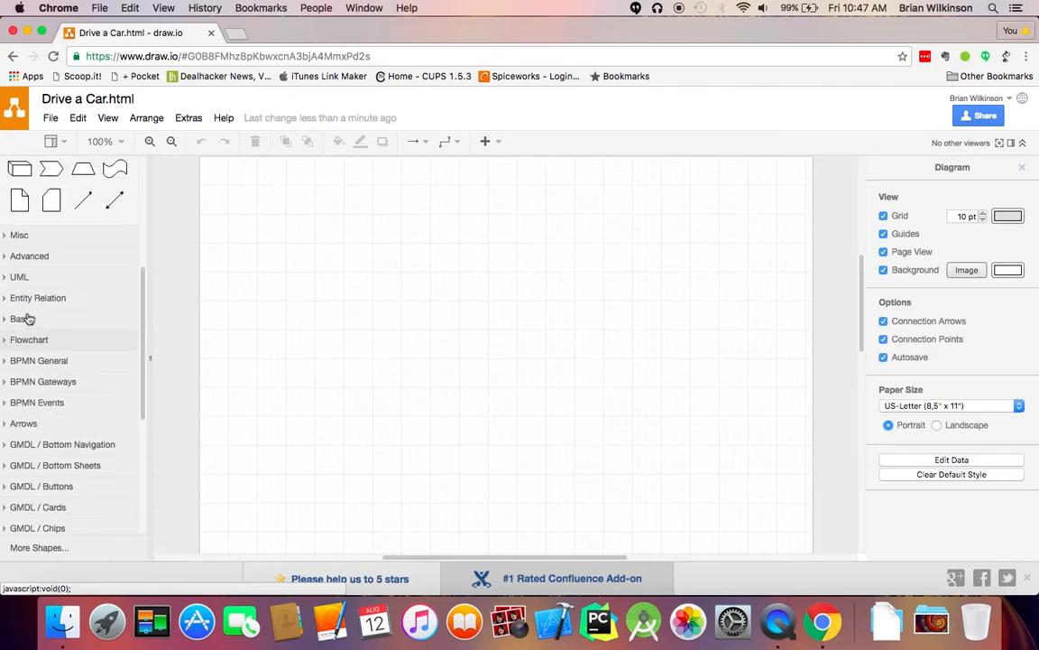
click(5, 257)
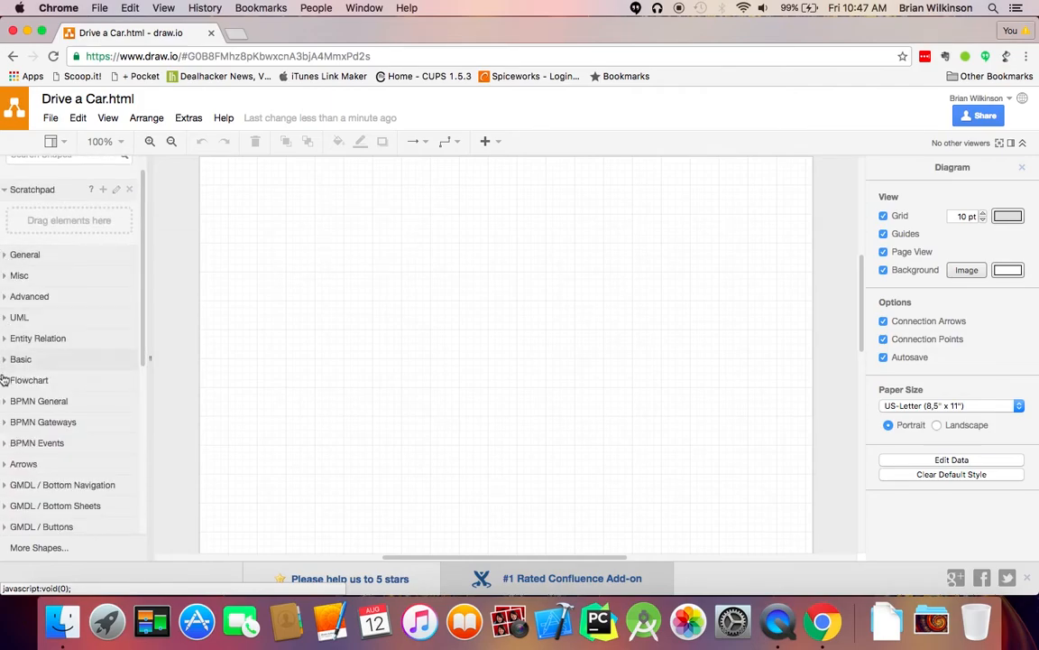
click(5, 381)
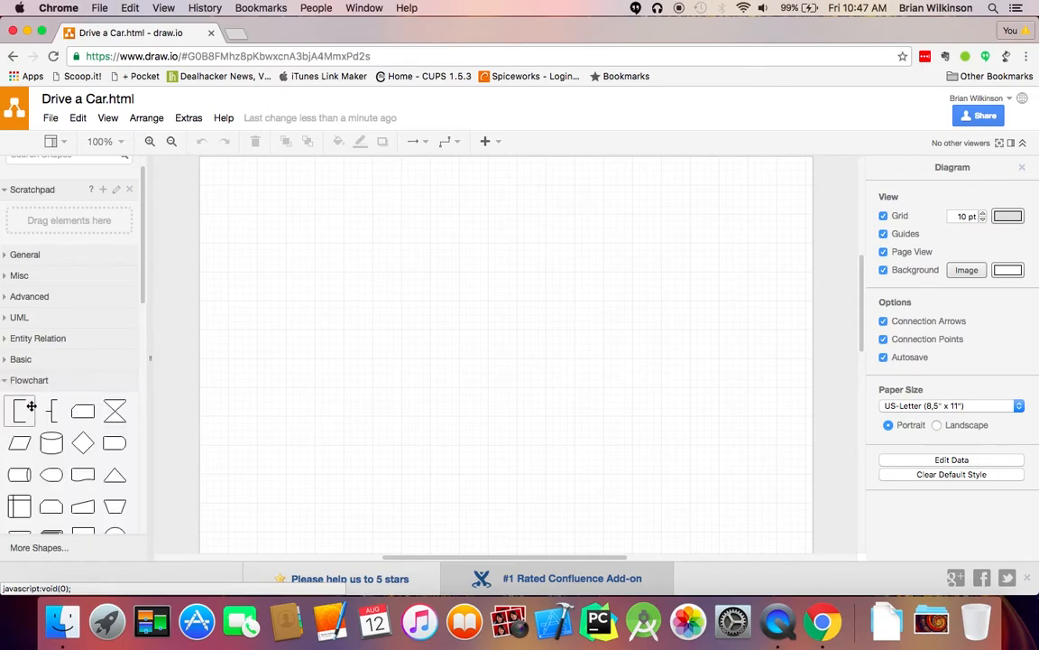
scroll(45, 402, down, 3)
scroll(73, 451, down, 1)
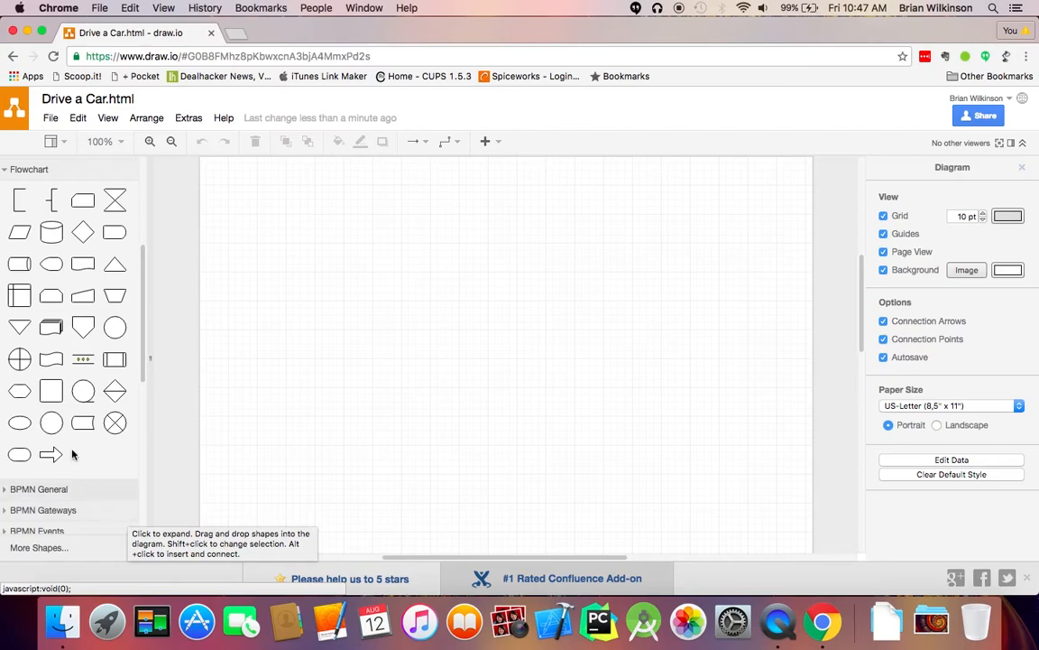
Step: Place a flowchart Start circle at the top centre of the page and label it "Start"
mouse_move(52, 429)
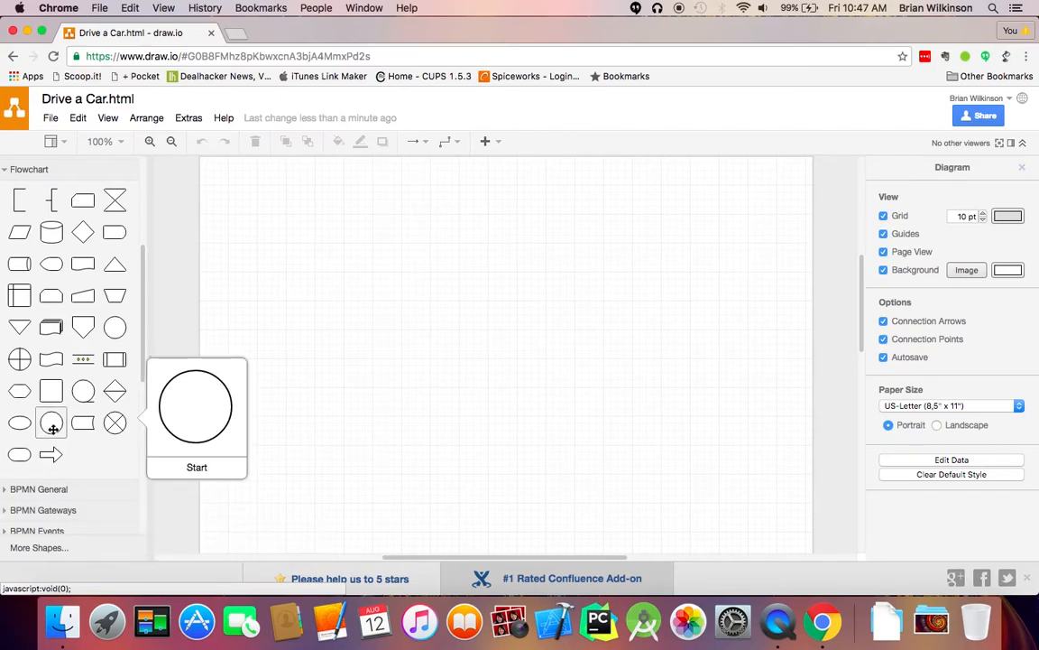
drag(52, 429, 469, 165)
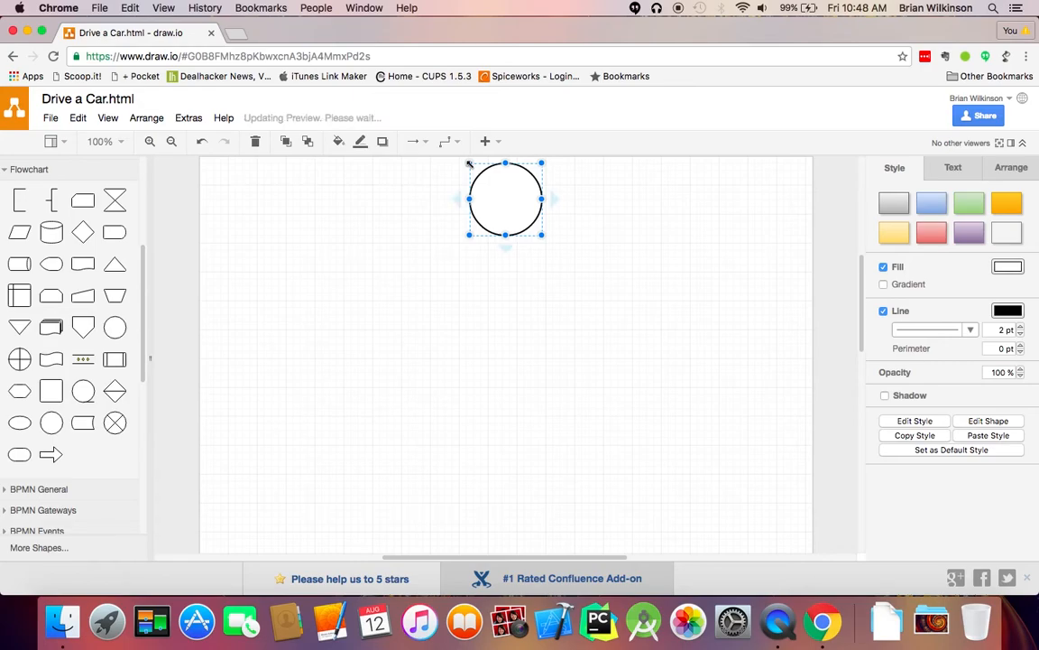
text(Start)
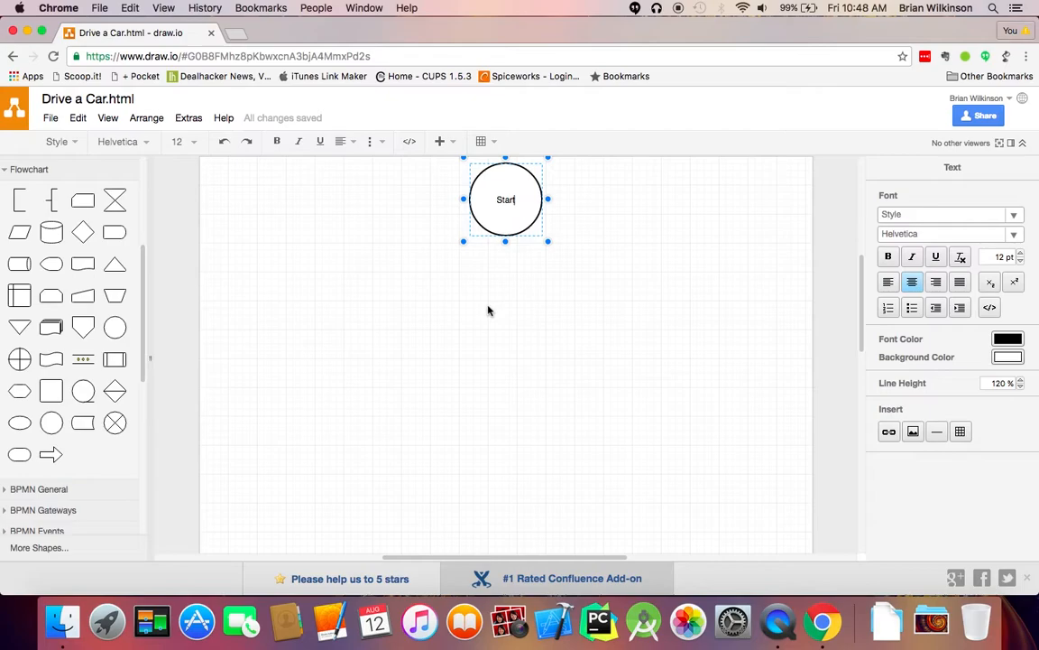
click(280, 231)
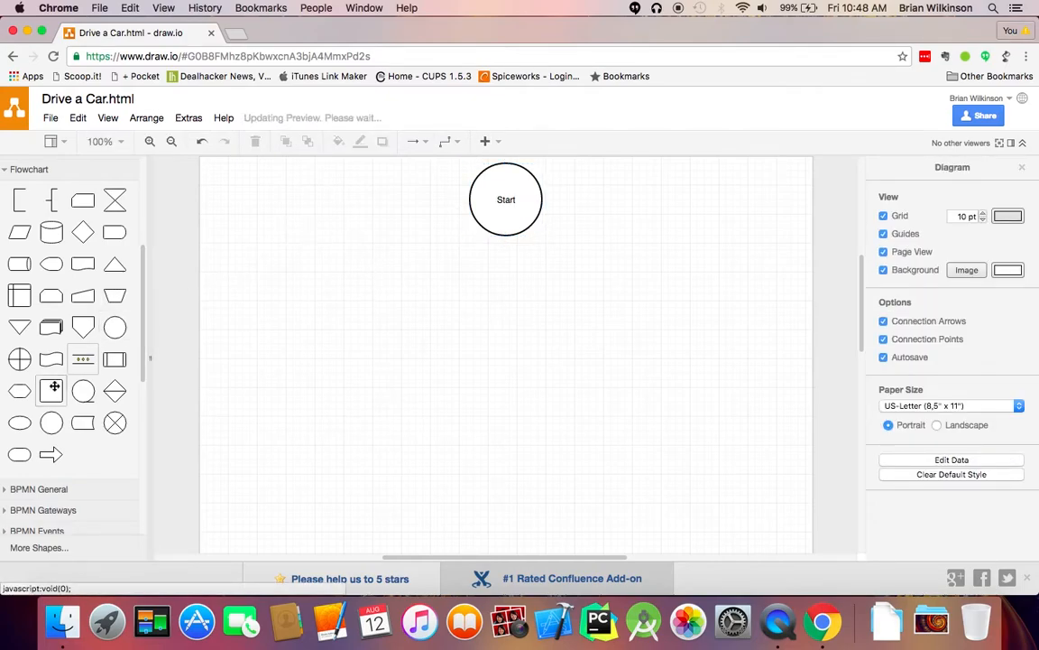
Step: Add a Process shape labelled "Walk to the Car" below the Start circle and connect the circle to it with an arrow
mouse_move(50, 391)
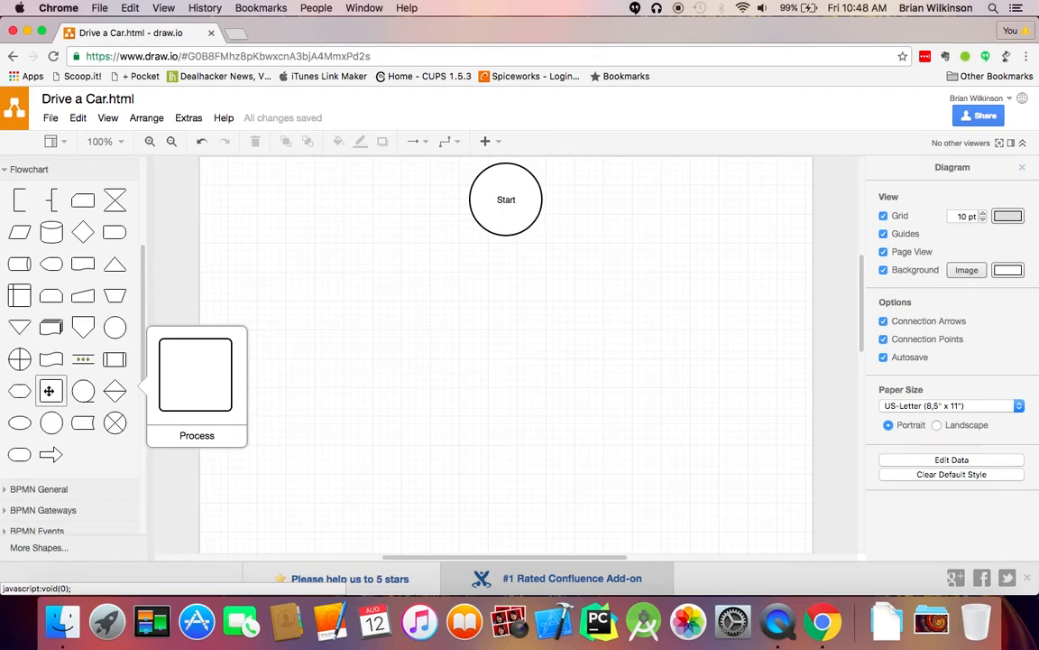
drag(49, 390, 466, 263)
text(Walk to the Car)
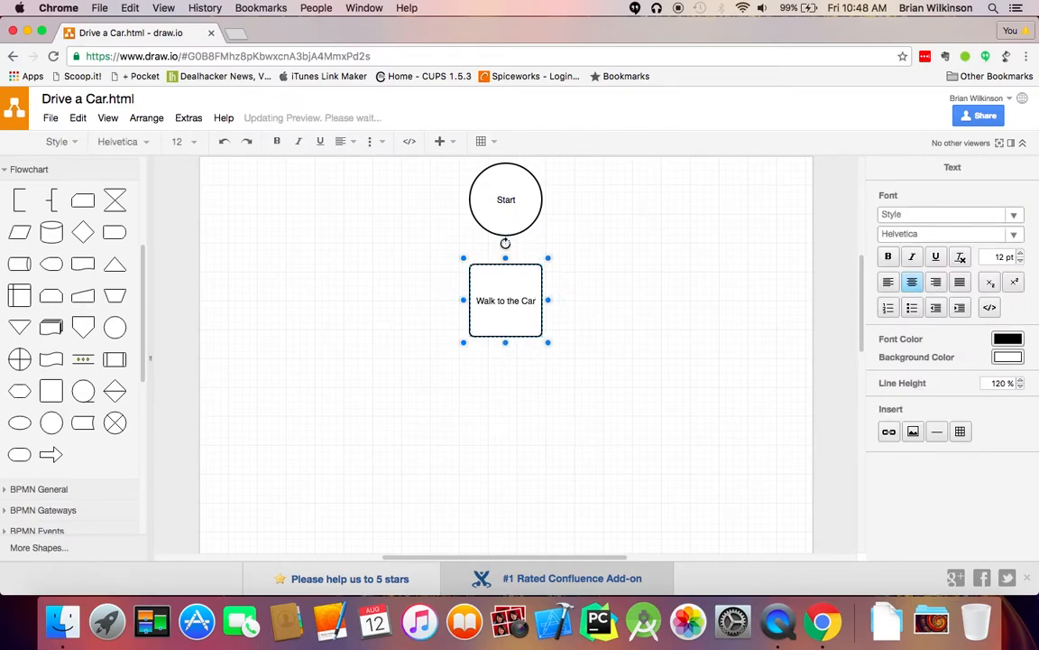
click(455, 369)
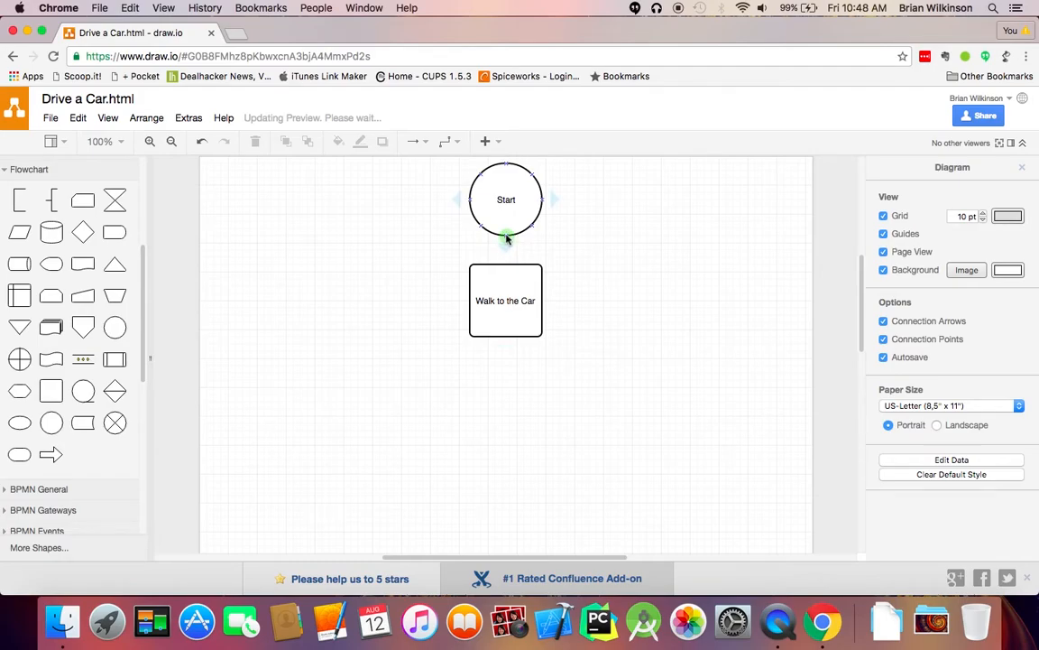
drag(506, 237, 506, 261)
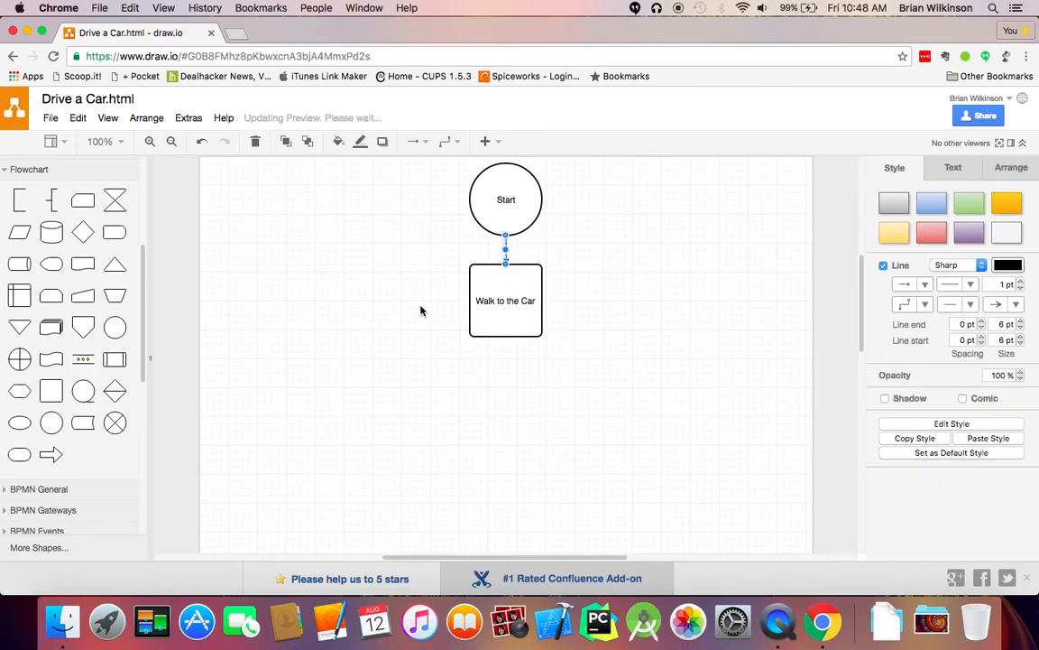
click(420, 310)
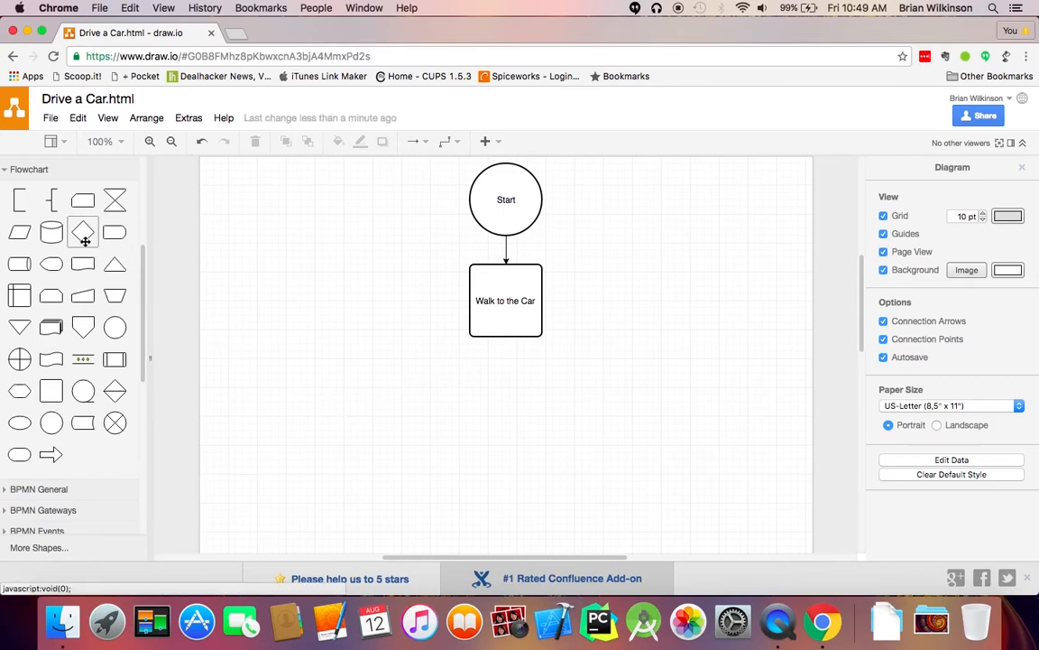
Step: Place a Decision diamond centred below the "Walk to the Car" box
mouse_move(83, 238)
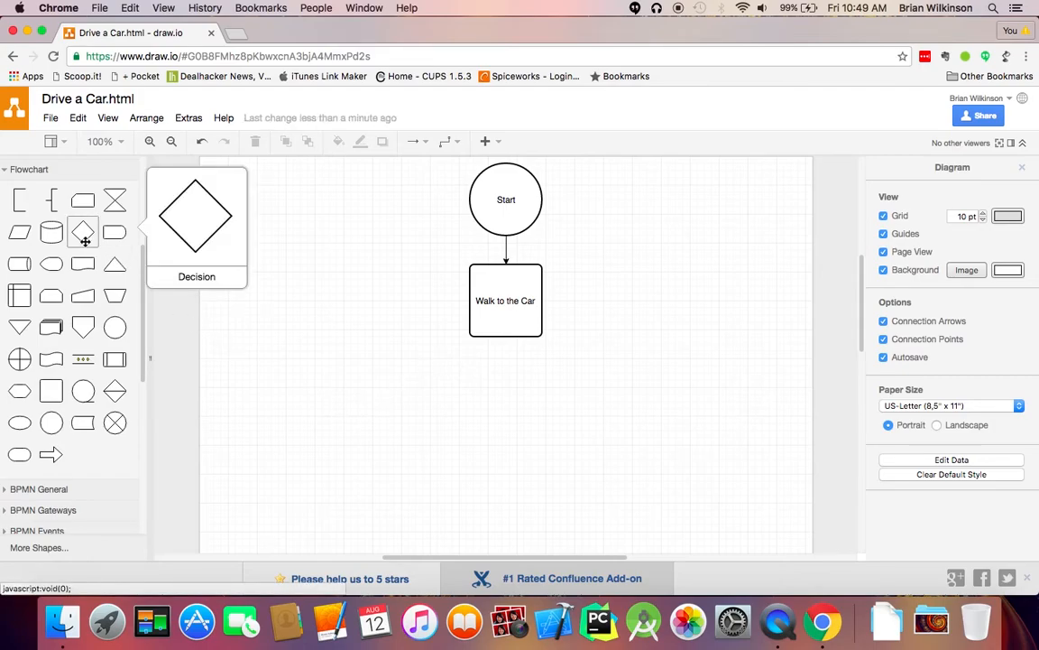
drag(84, 234, 468, 373)
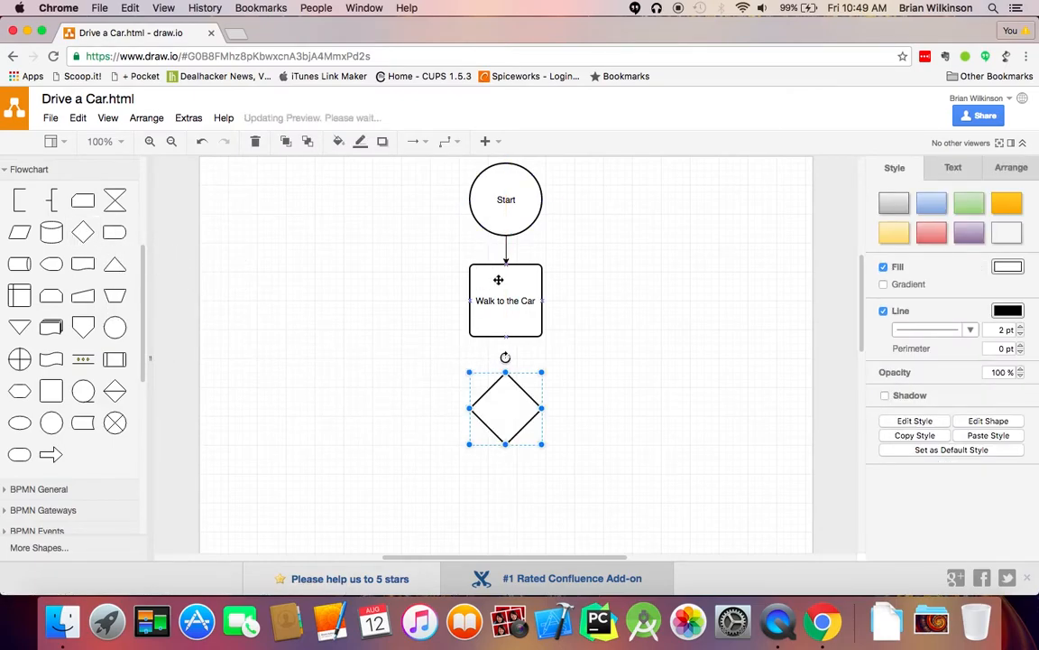